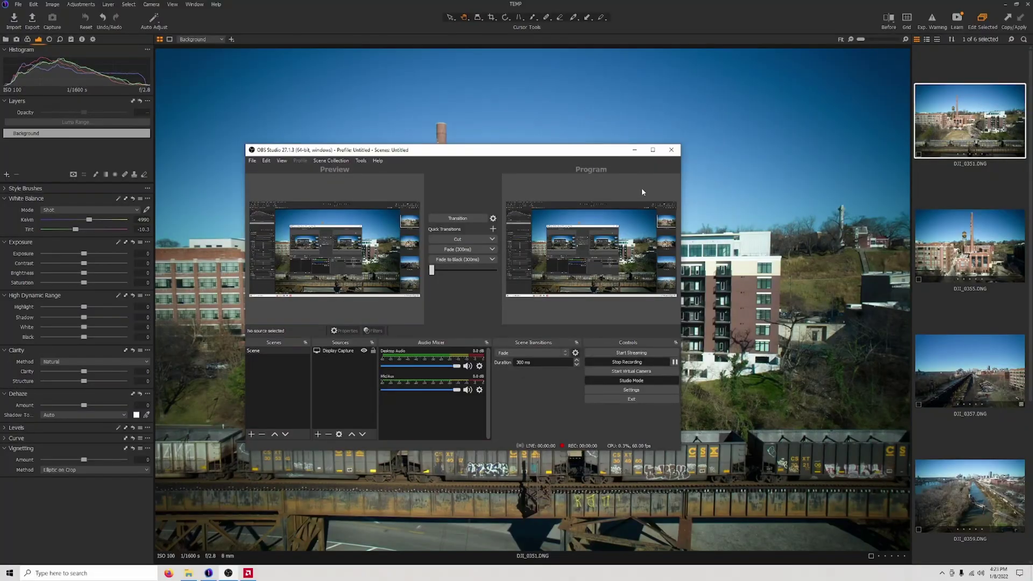
Show DJI_0351 full-size, reset exposure to 0, and set contrast 10 and vignetting amount 2
{"action": "left_click", "coordinate": [635, 150]}
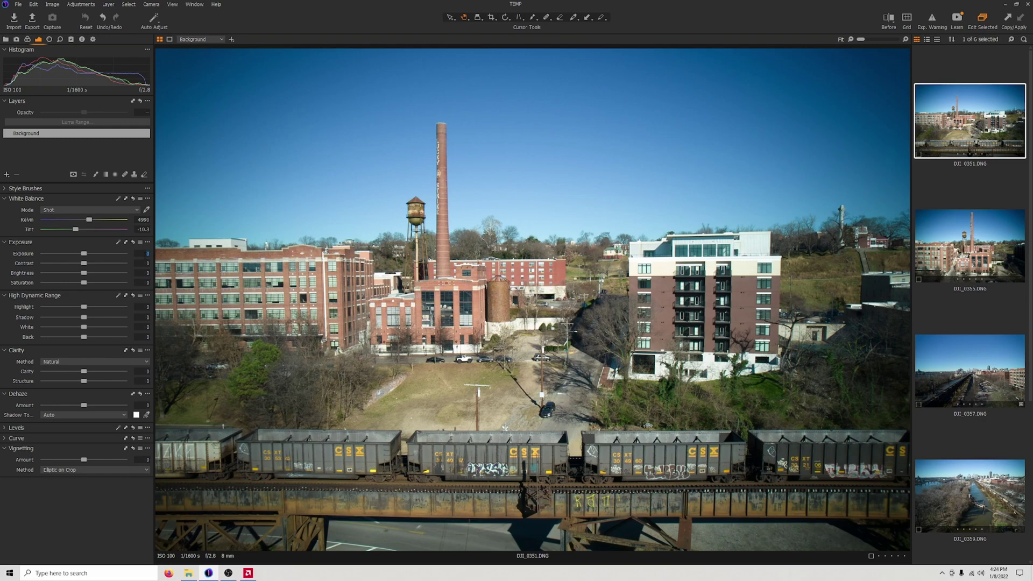
{"action": "key", "text": "Return"}
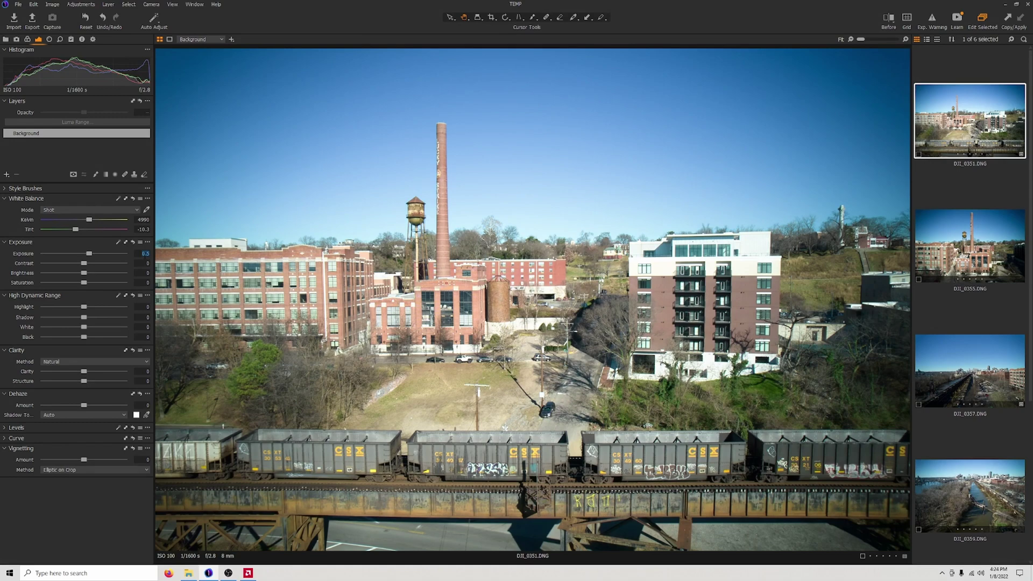
{"action": "type", "text": "0"}
{"action": "key", "text": "Return"}
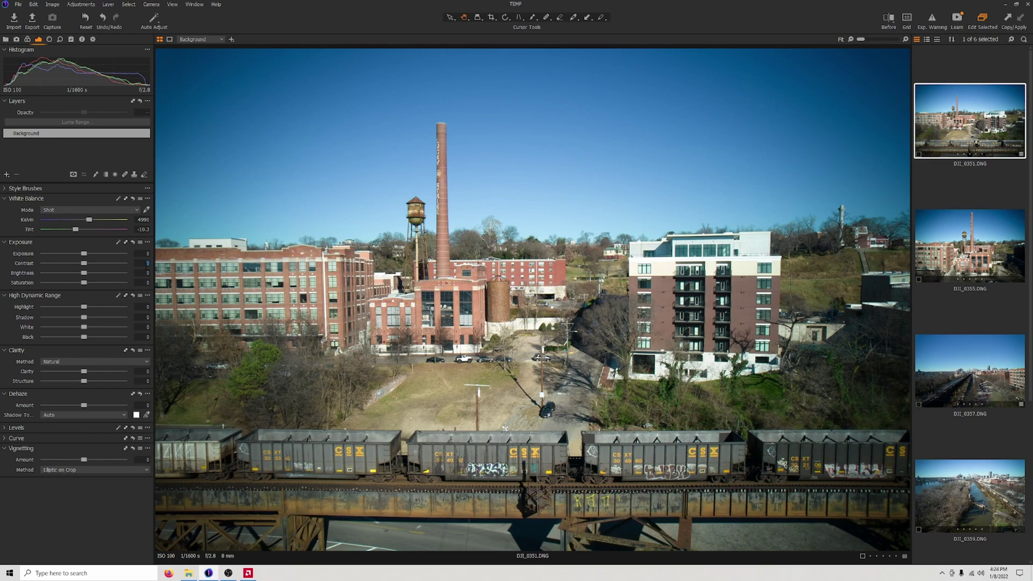
{"action": "type", "text": "10"}
{"action": "key", "text": "Return"}
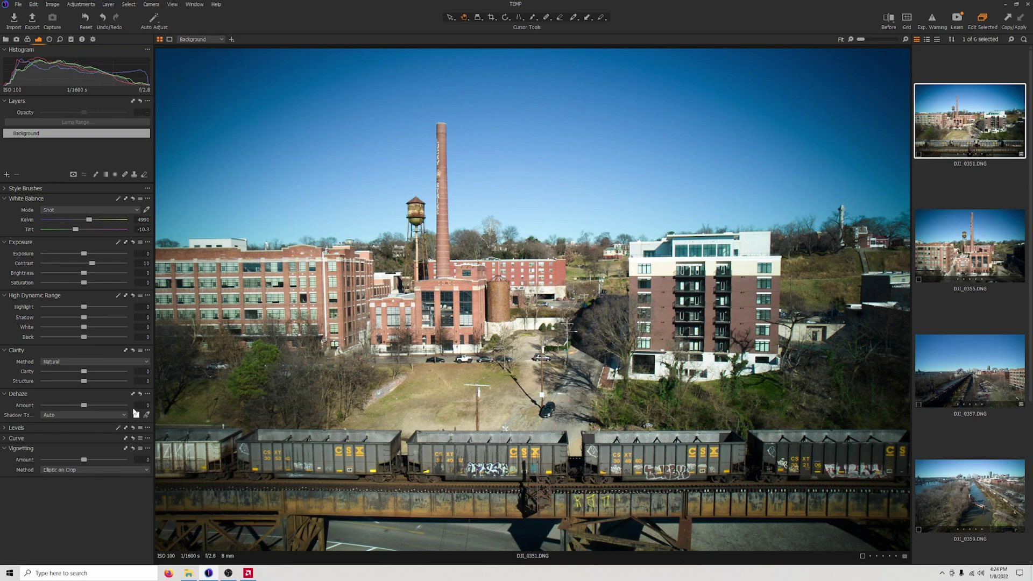
{"action": "key", "text": "Return"}
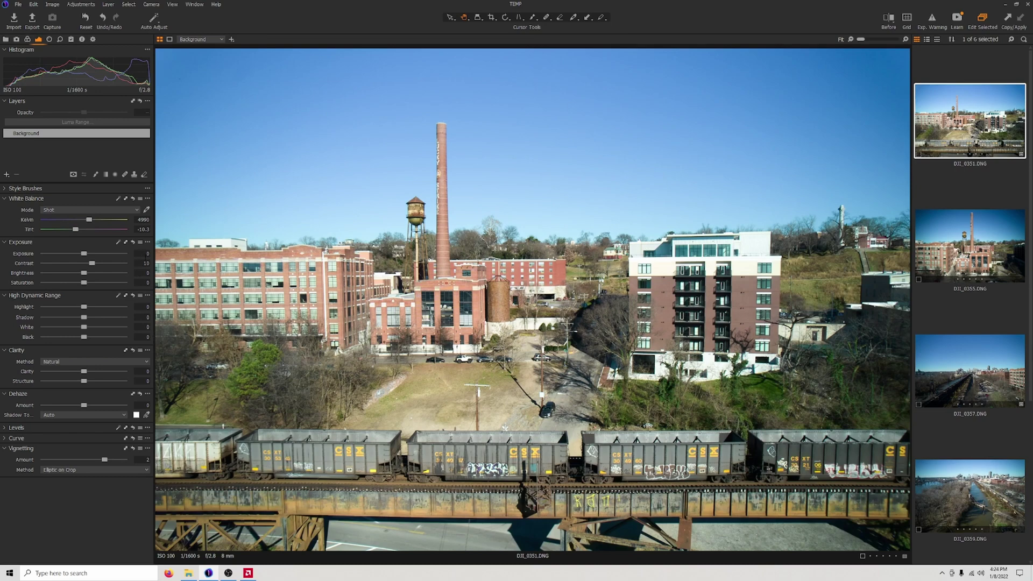
Set exposure to -0.5 and clarity to 5, and raise dehaze amount to 10
{"action": "key", "text": "Return"}
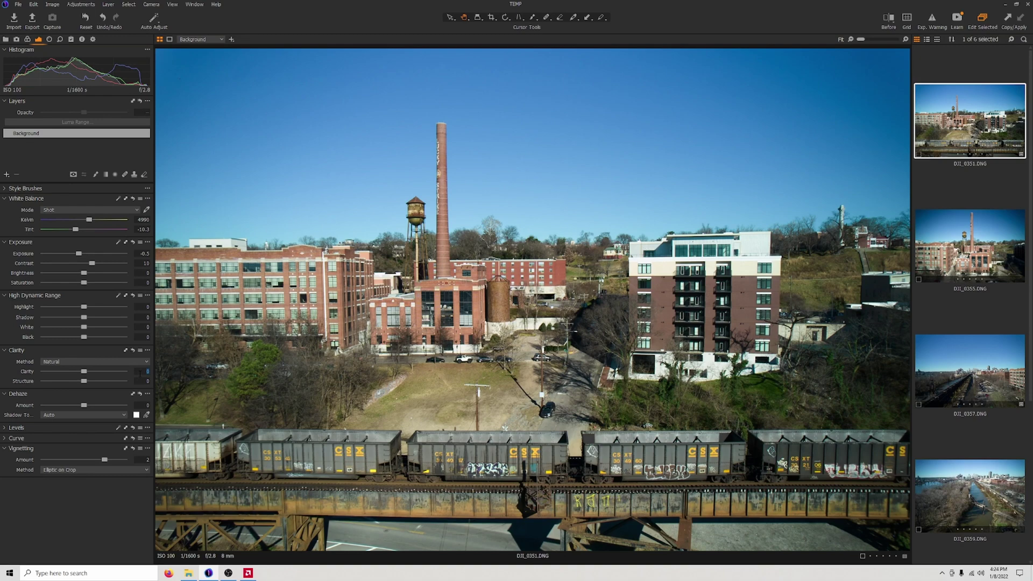
{"action": "type", "text": "5"}
{"action": "key", "text": "Return"}
{"action": "left_click_drag", "start_coordinate": [84, 405], "coordinate": [88, 405]}
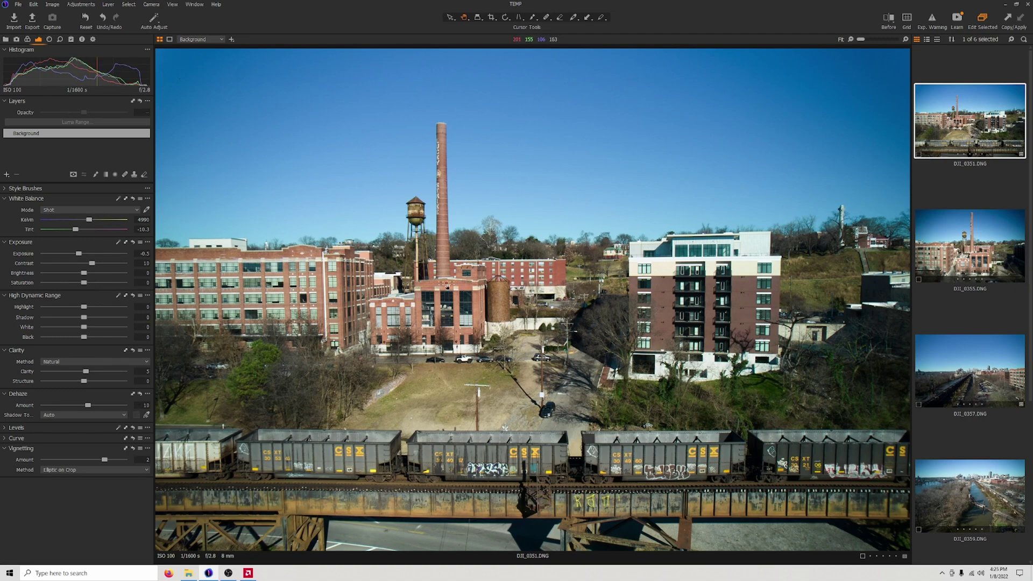
{"action": "double_click", "coordinate": [447, 286]}
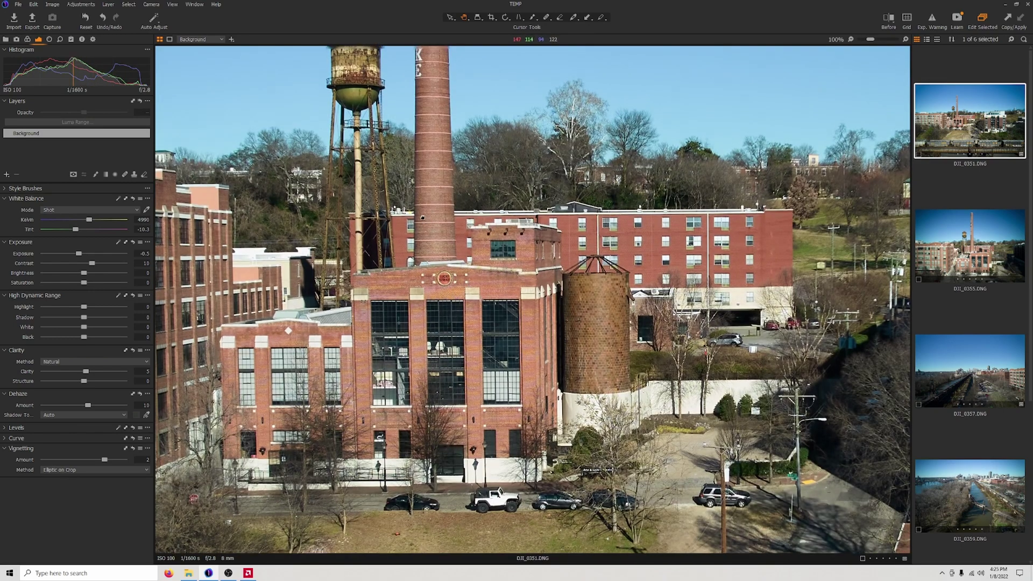
{"action": "left_click_drag", "start_coordinate": [423, 217], "coordinate": [420, 500]}
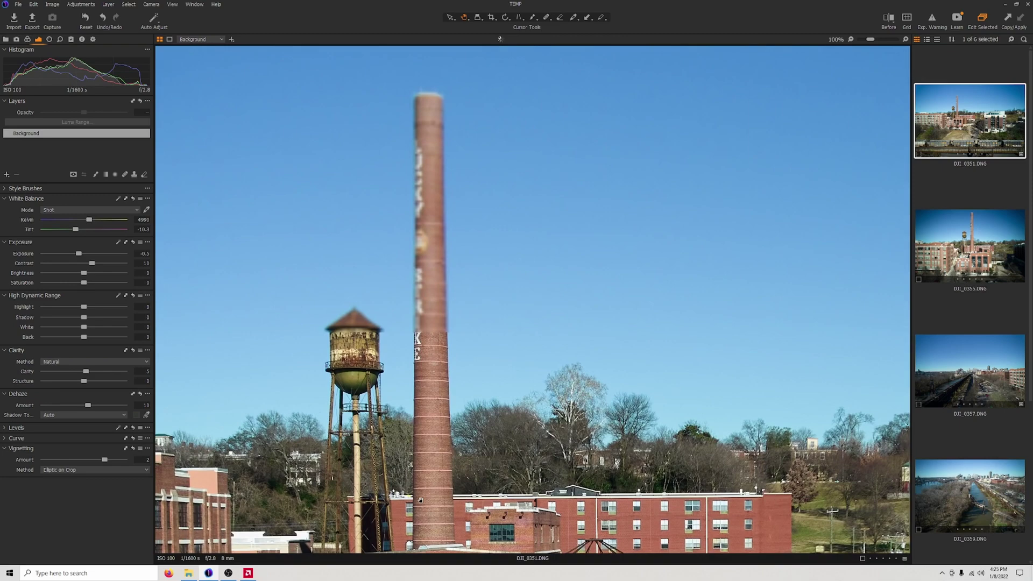
{"action": "left_click_drag", "start_coordinate": [322, 459], "coordinate": [679, 341]}
{"action": "left_click_drag", "start_coordinate": [326, 428], "coordinate": [526, 354]}
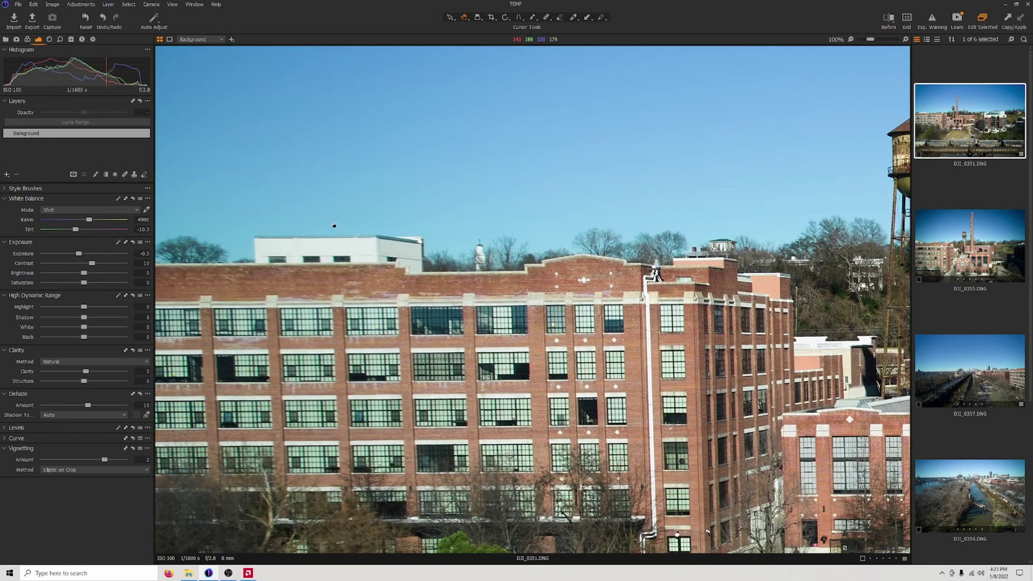
{"action": "left_click_drag", "start_coordinate": [238, 358], "coordinate": [239, 202]}
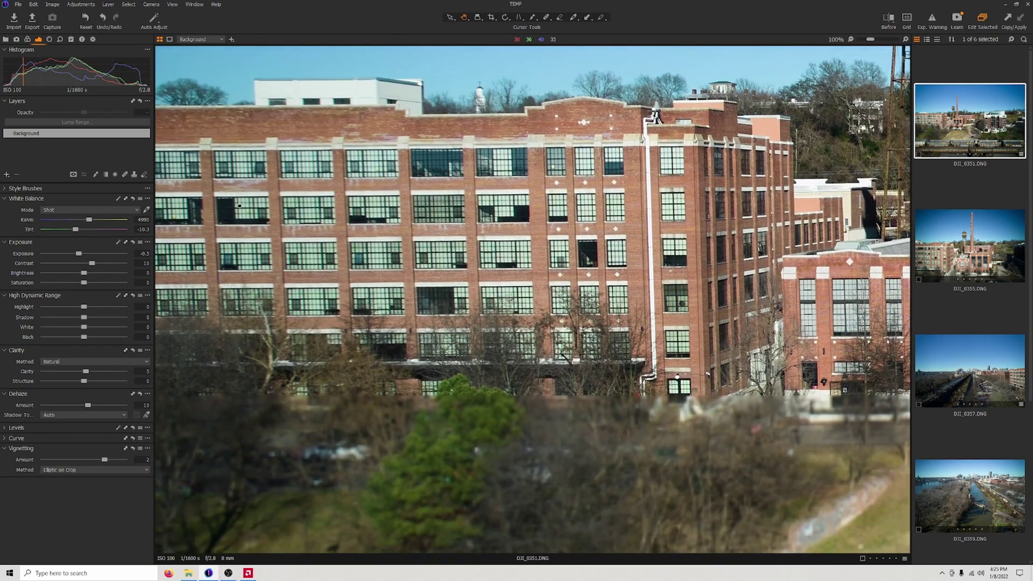
{"action": "left_click_drag", "start_coordinate": [705, 221], "coordinate": [204, 245]}
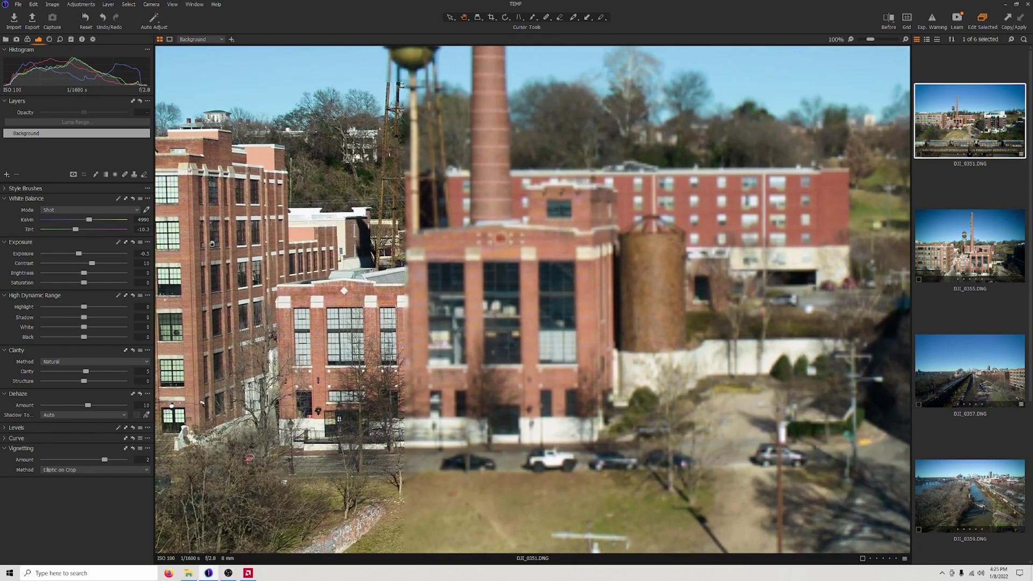
{"action": "left_click_drag", "start_coordinate": [747, 242], "coordinate": [67, 245]}
{"action": "left_click_drag", "start_coordinate": [722, 248], "coordinate": [450, 324]}
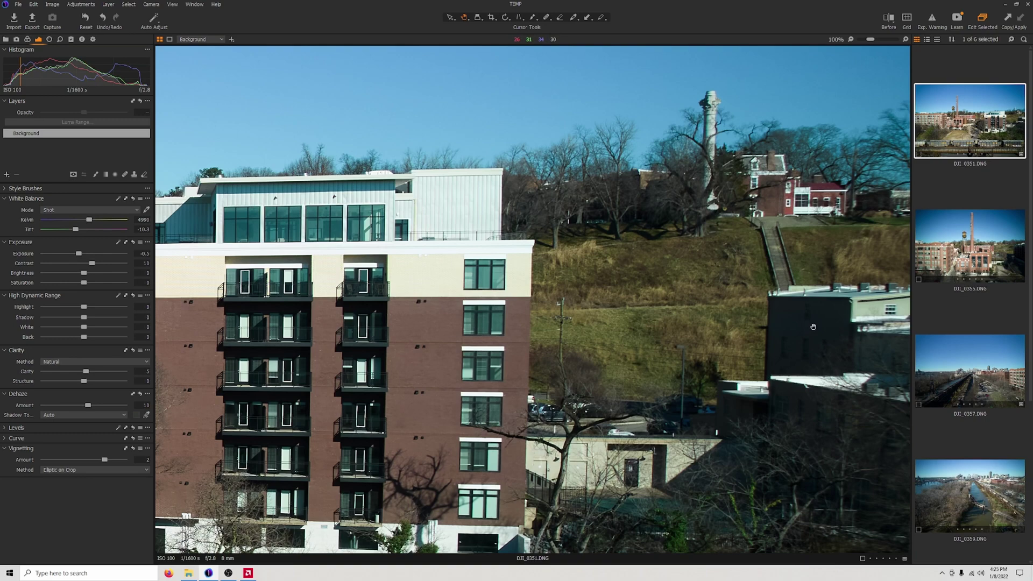
{"action": "mouse_move", "coordinate": [312, 305]}
{"action": "left_mouse_down"}
{"action": "mouse_move", "coordinate": [312, 237]}
{"action": "mouse_move", "coordinate": [310, 300]}
{"action": "left_mouse_up"}
{"action": "scroll", "coordinate": [311, 300], "scroll_direction": "down", "scroll_amount": 5}
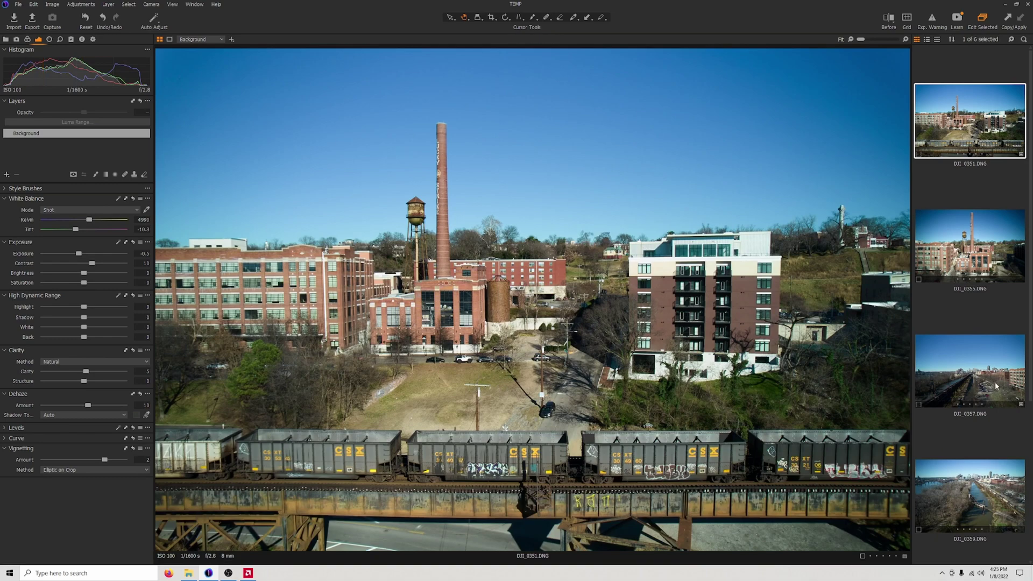
Open DJI_0357, reset its adjustments, and apply a vignetting amount of 1.5
{"action": "left_click", "coordinate": [977, 501]}
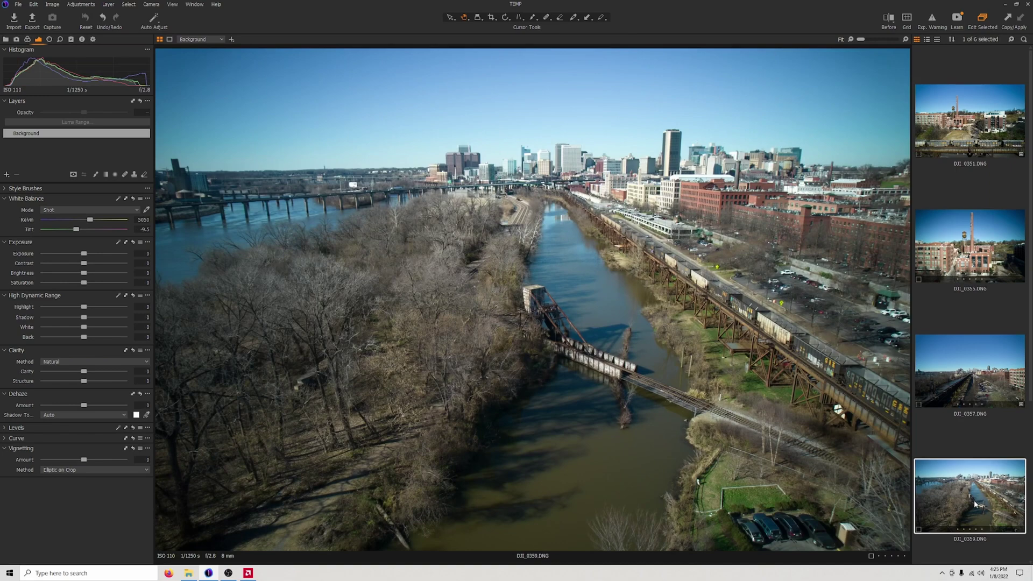
{"action": "left_click", "coordinate": [980, 388]}
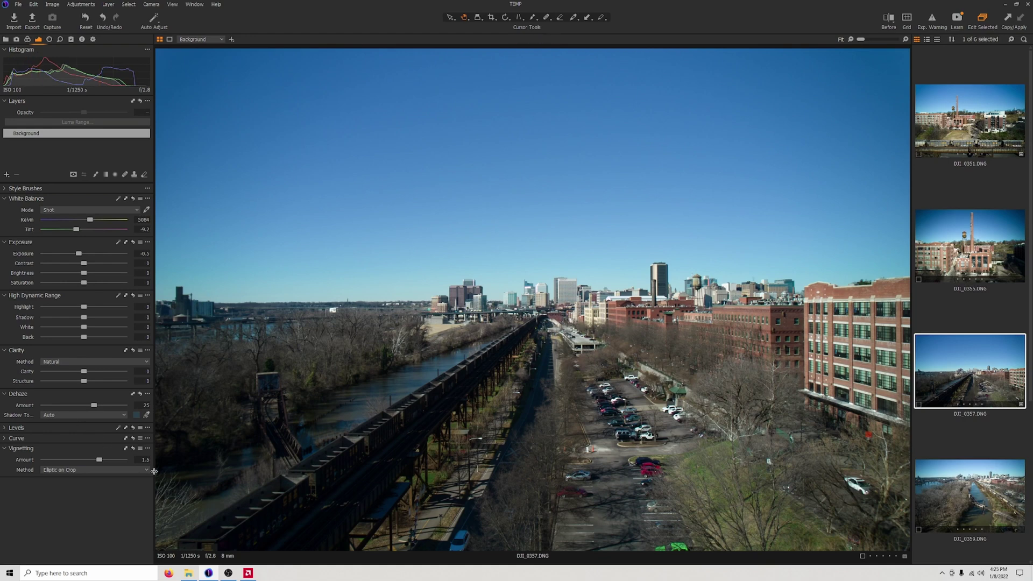
{"action": "key", "text": "ctrl+r"}
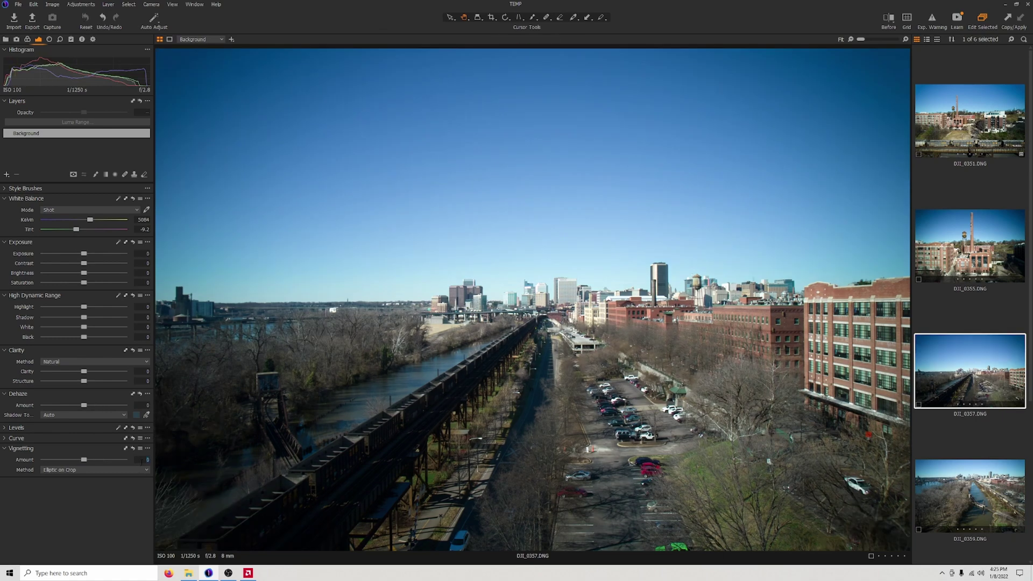
{"action": "type", "text": ".5"}
{"action": "key", "text": "Return"}
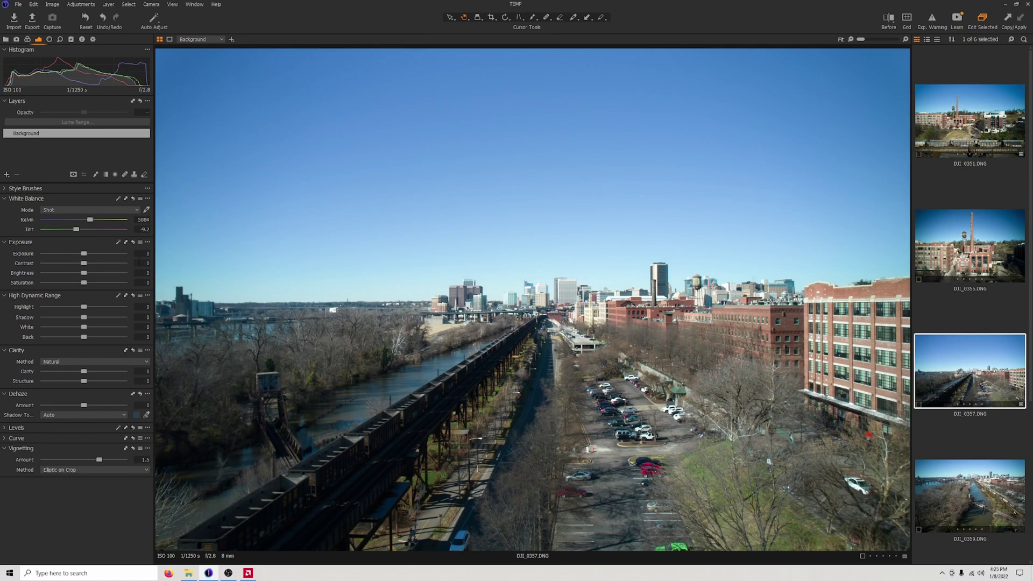
Set exposure to -0.5, dehaze amount to 20 and highlights to -25
{"action": "key", "text": "Return"}
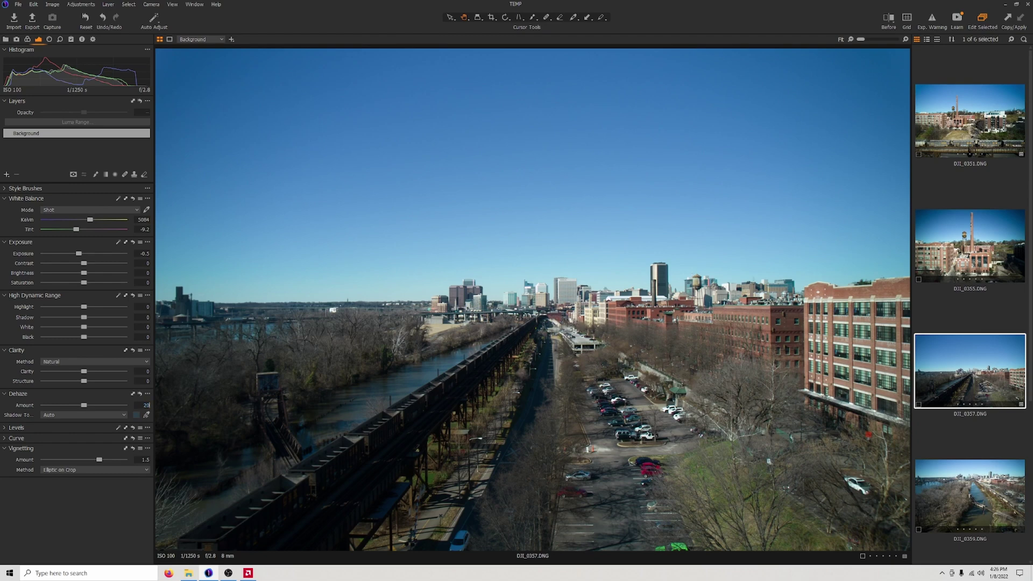
{"action": "key", "text": "Return"}
{"action": "mouse_move", "coordinate": [84, 307]}
{"action": "left_mouse_down"}
{"action": "mouse_move", "coordinate": [62, 313]}
{"action": "mouse_move", "coordinate": [71, 311]}
{"action": "left_mouse_up"}
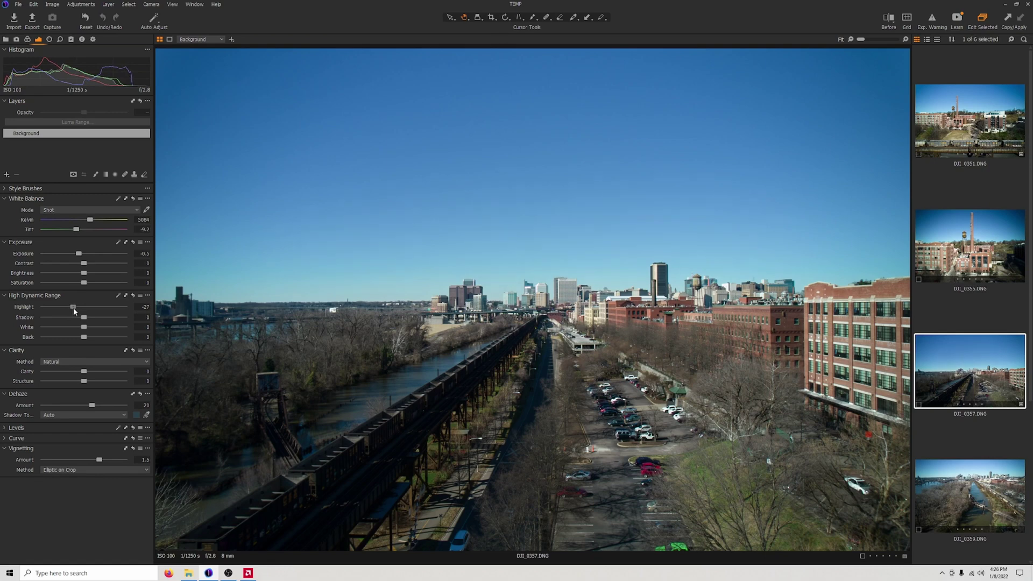
{"action": "left_click_drag", "start_coordinate": [75, 311], "coordinate": [76, 311]}
Set contrast to 8 and the vignetting amount to 1.7
{"action": "key", "text": "Return"}
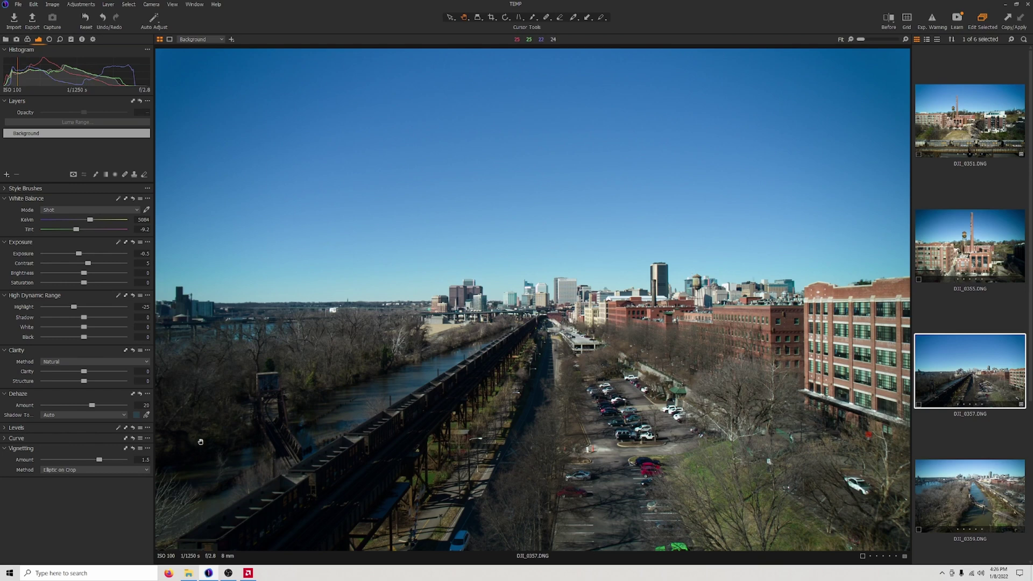
{"action": "type", "text": "1"}
{"action": "key", "text": "Return"}
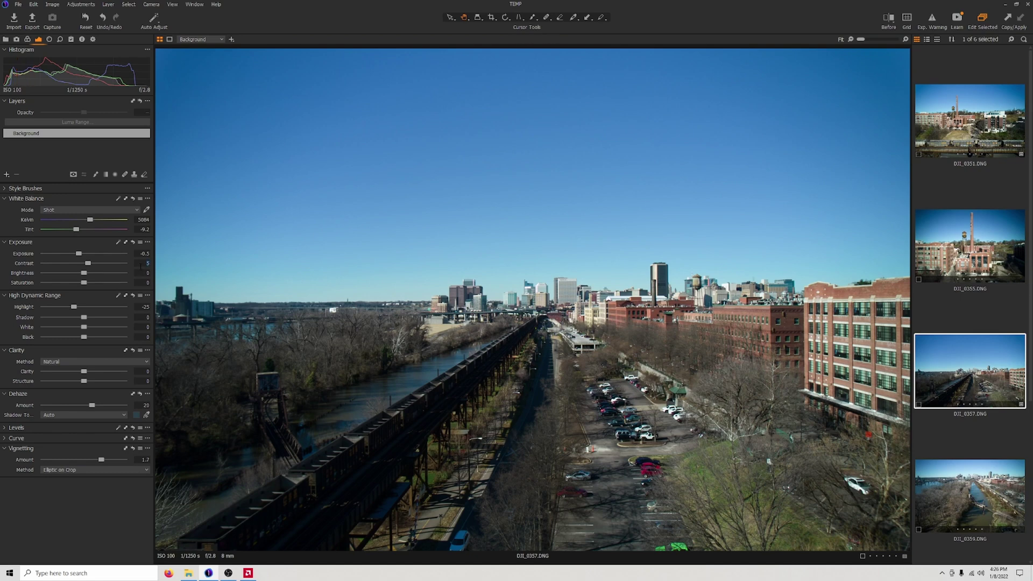
{"action": "key", "text": "Return"}
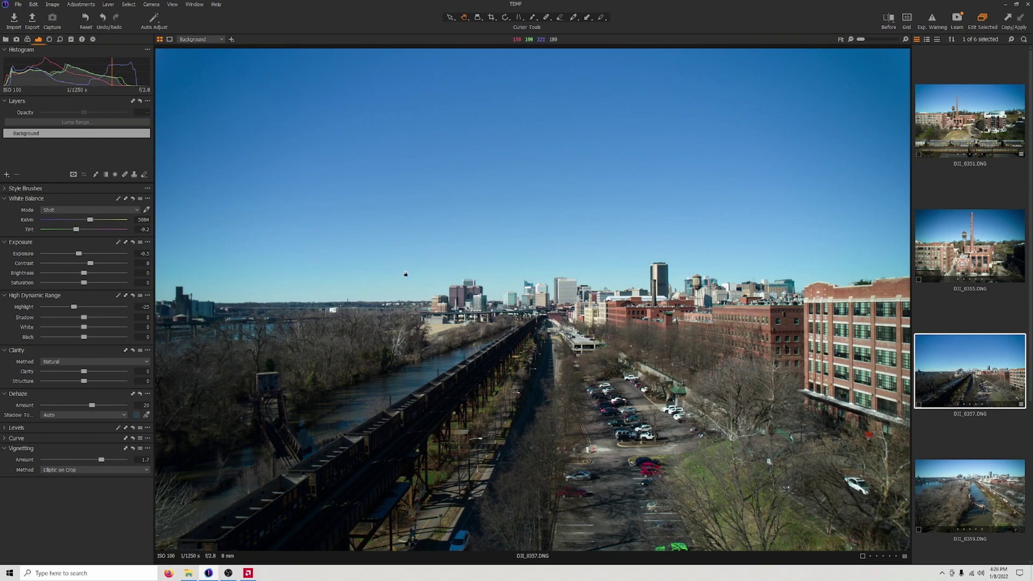
{"action": "left_click", "coordinate": [554, 295]}
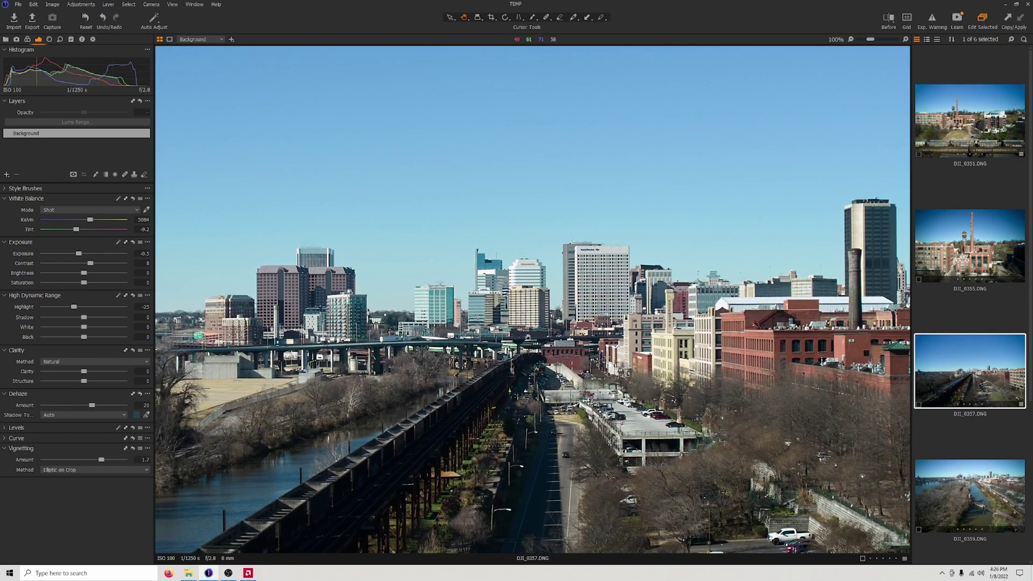
{"action": "left_click_drag", "start_coordinate": [527, 337], "coordinate": [612, 332]}
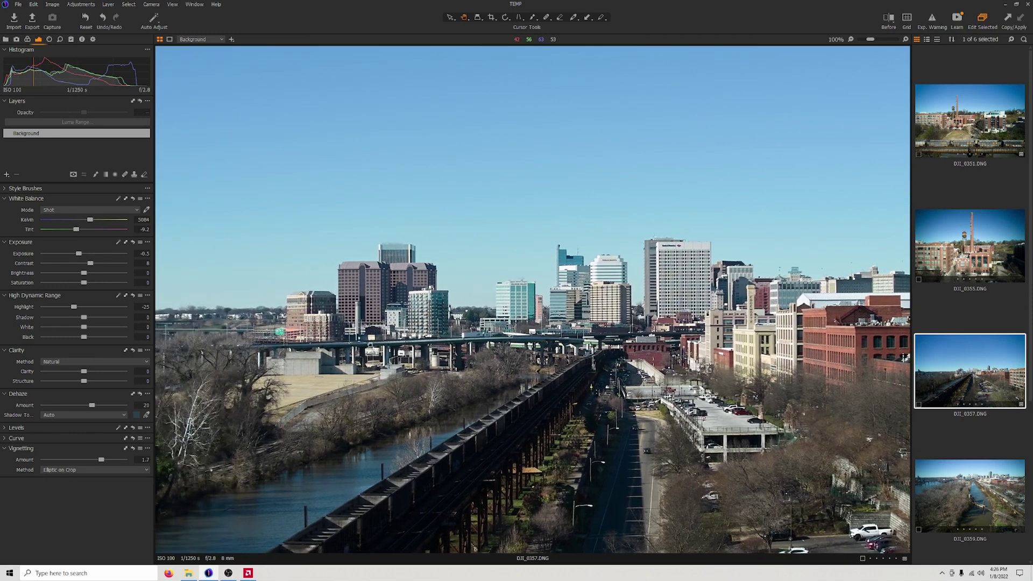
{"action": "left_click_drag", "start_coordinate": [370, 344], "coordinate": [469, 343]}
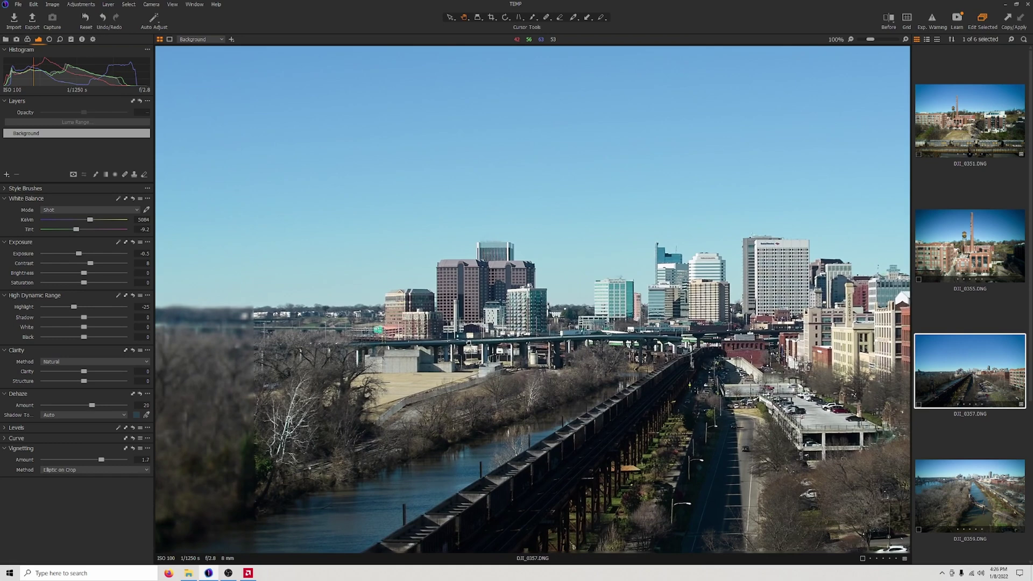
{"action": "left_click_drag", "start_coordinate": [287, 337], "coordinate": [584, 346]}
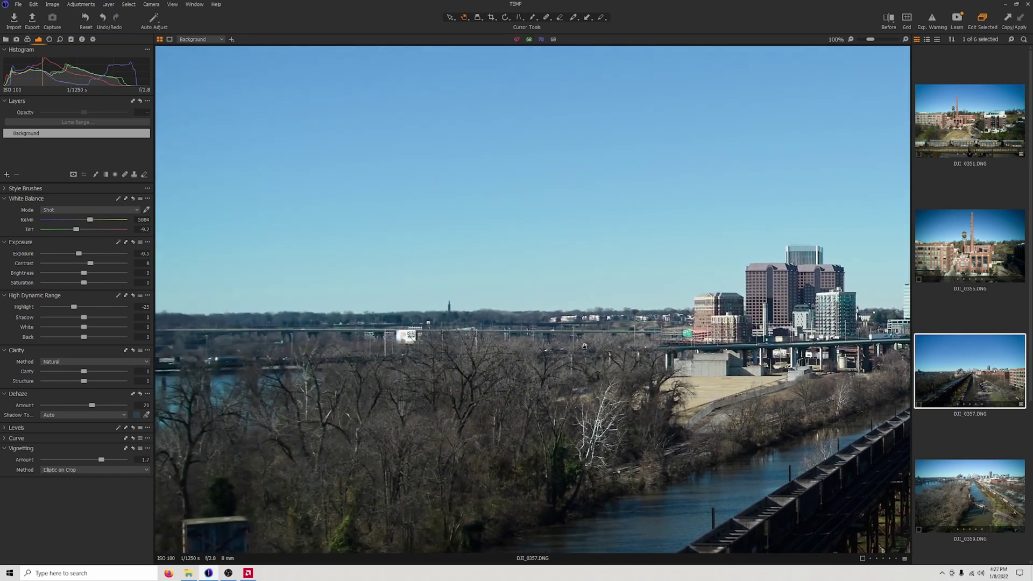
{"action": "left_click_drag", "start_coordinate": [331, 344], "coordinate": [592, 344]}
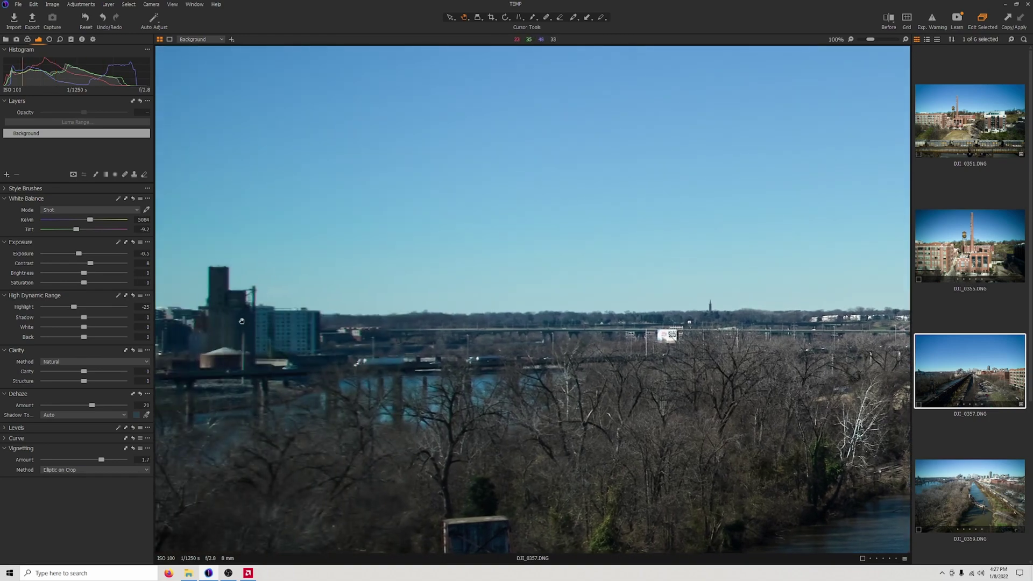
{"action": "double_click", "coordinate": [454, 331]}
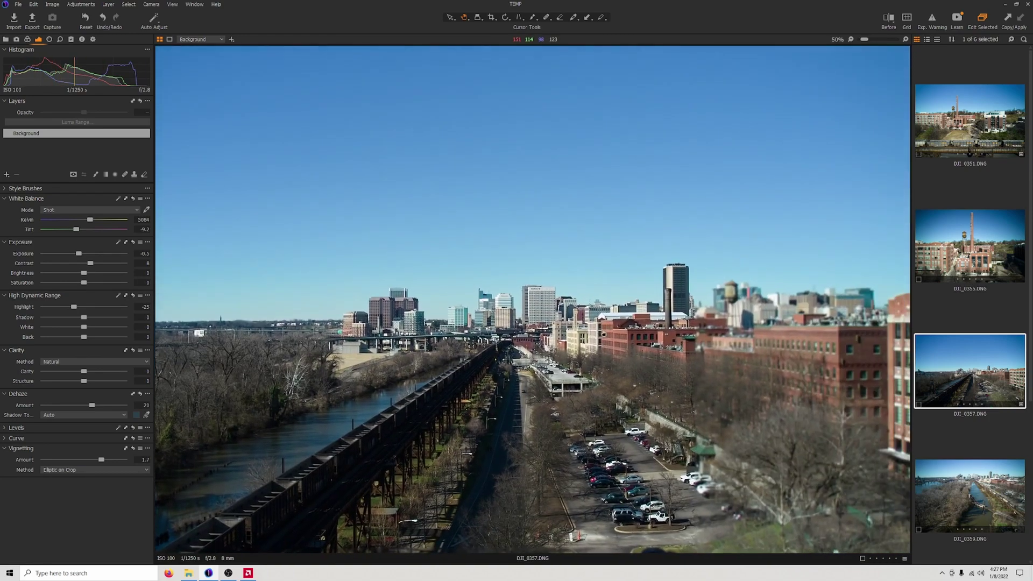
{"action": "scroll", "coordinate": [898, 302], "scroll_direction": "up", "scroll_amount": 4}
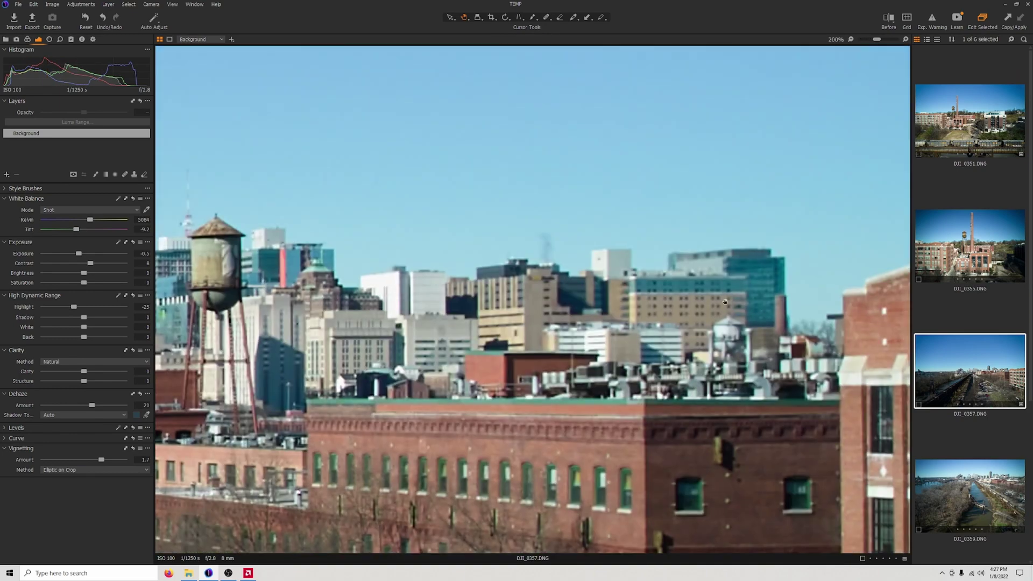
{"action": "left_click_drag", "start_coordinate": [766, 316], "coordinate": [678, 254]}
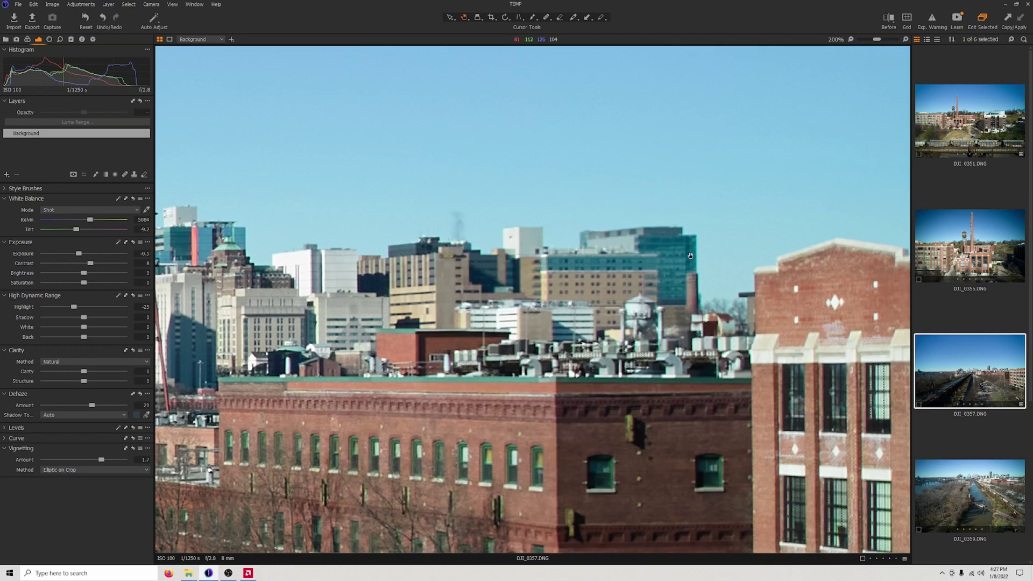
{"action": "scroll", "coordinate": [474, 248], "scroll_direction": "down", "scroll_amount": 1}
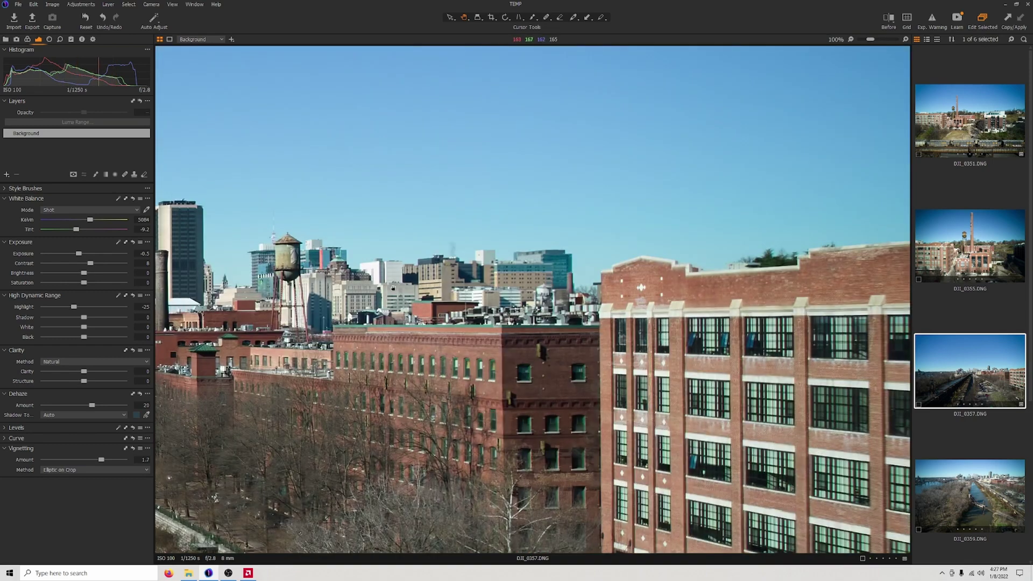
{"action": "left_click_drag", "start_coordinate": [391, 287], "coordinate": [682, 281]}
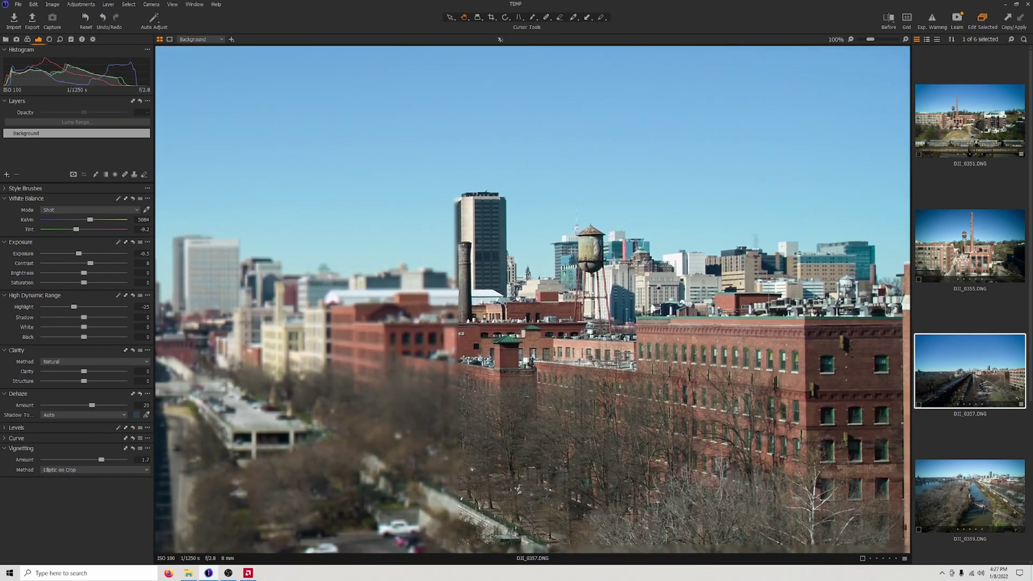
{"action": "scroll", "coordinate": [531, 314], "scroll_direction": "down", "scroll_amount": 1}
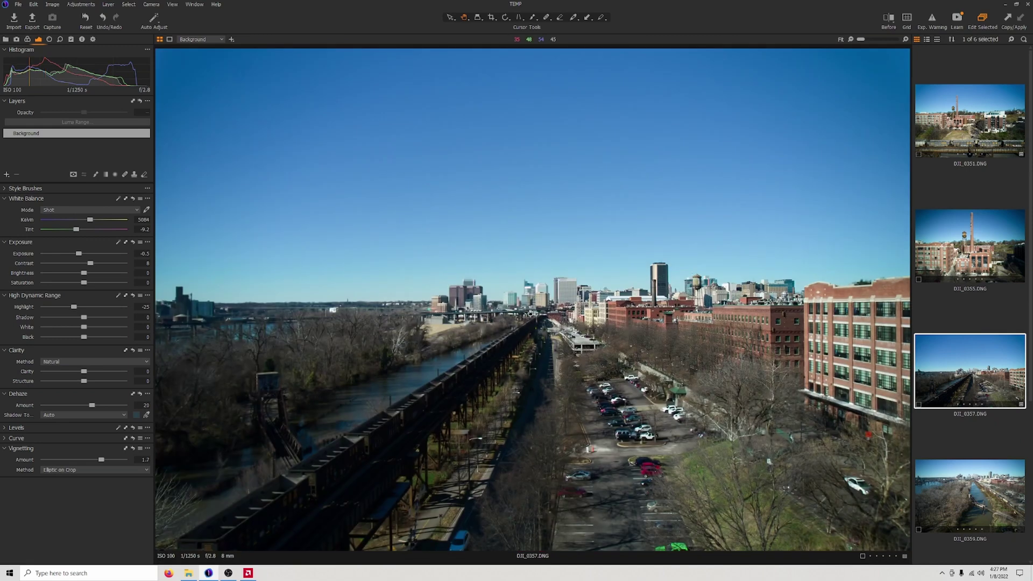